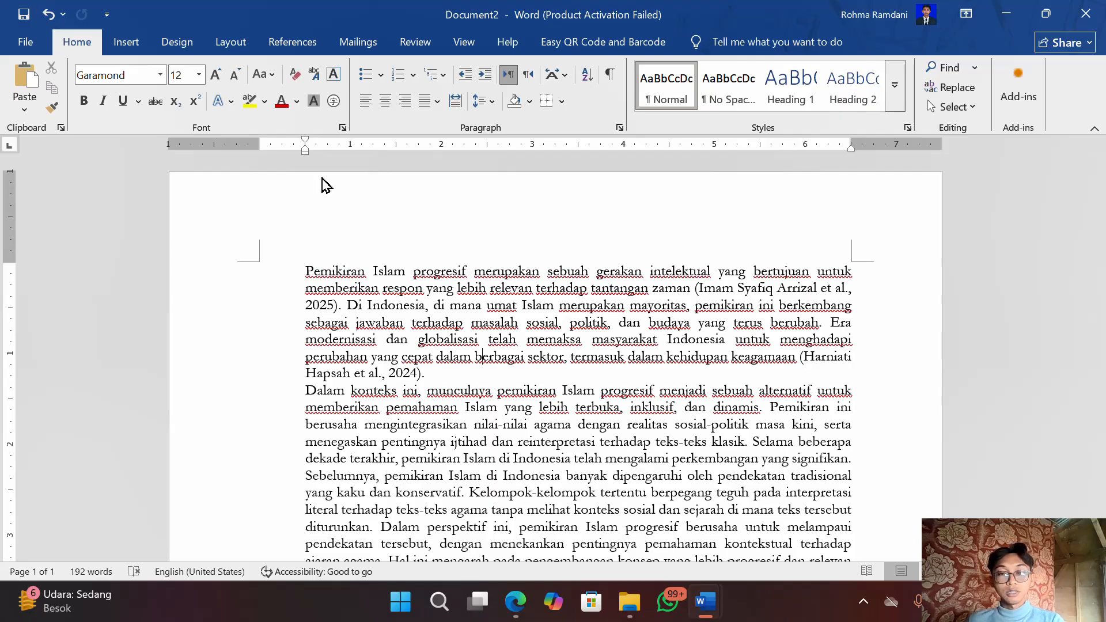
Set the first paragraph's first-line indent to the 1-inch ruler mark, and remove that indent again.
left_click_drag(297, 273, 450, 446)
scroll(413, 307, "up", 3)
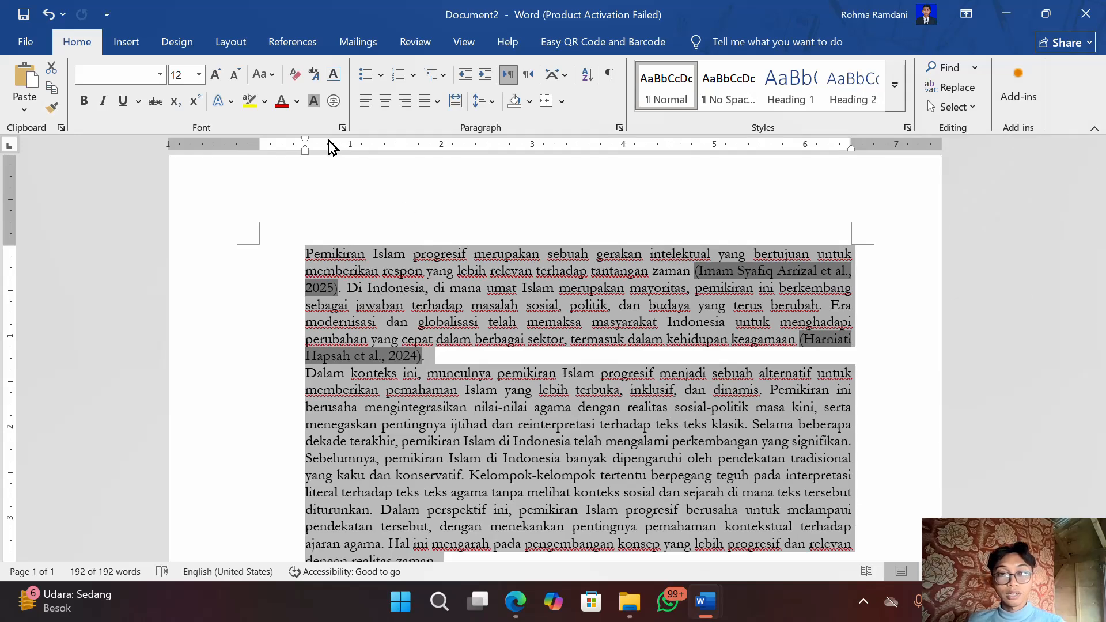
left_click(340, 288)
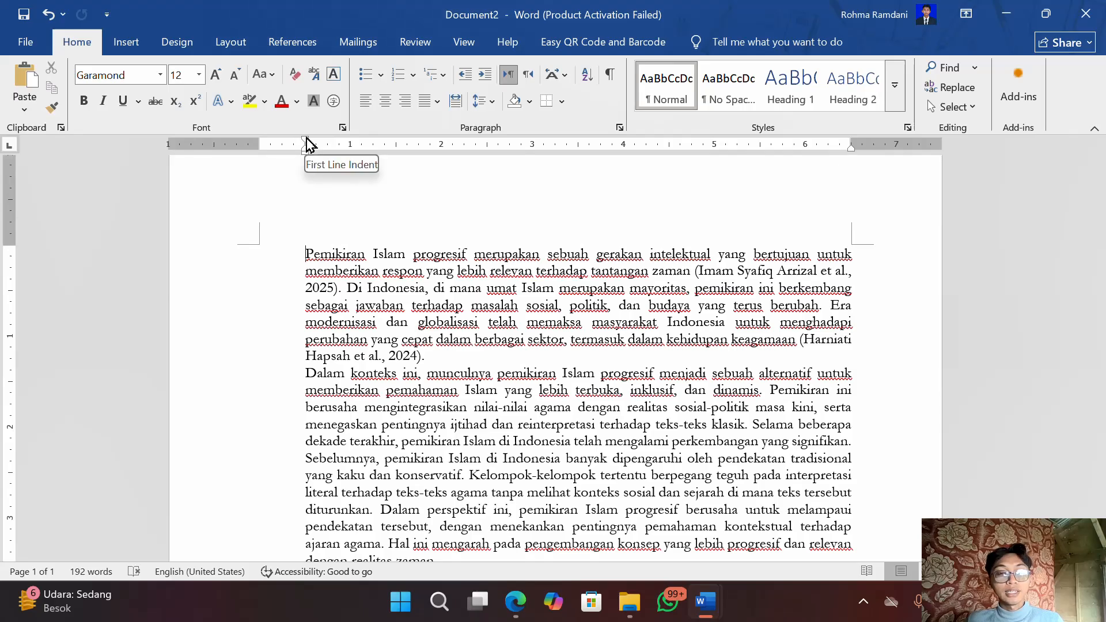
mouse_move(307, 145)
left_mouse_down()
mouse_move(395, 149)
mouse_move(351, 154)
left_mouse_up()
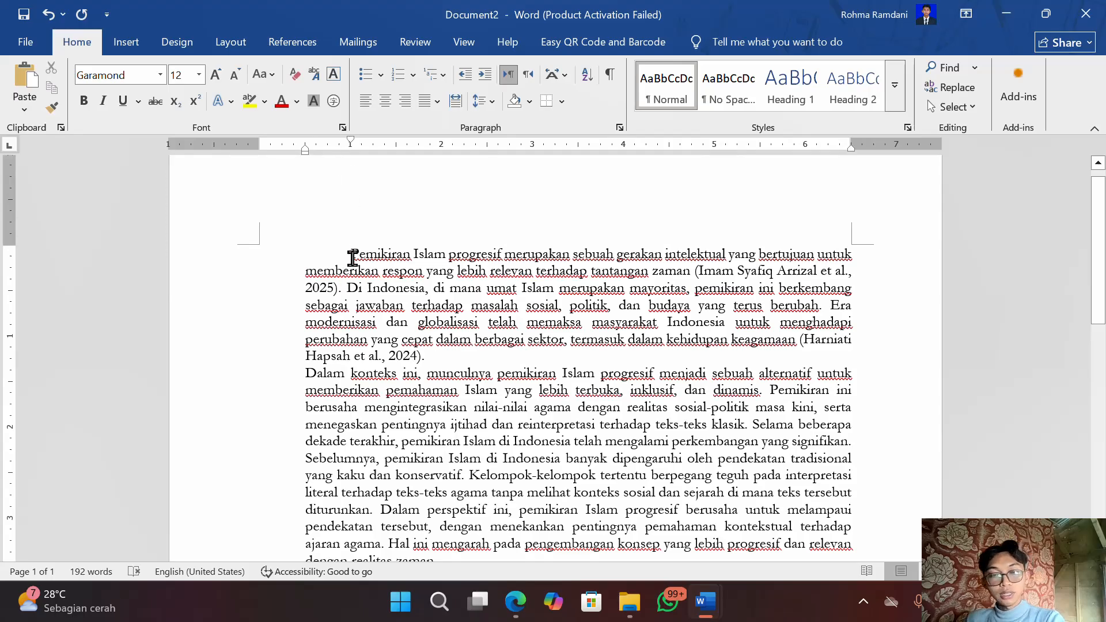
key("BackSpace")
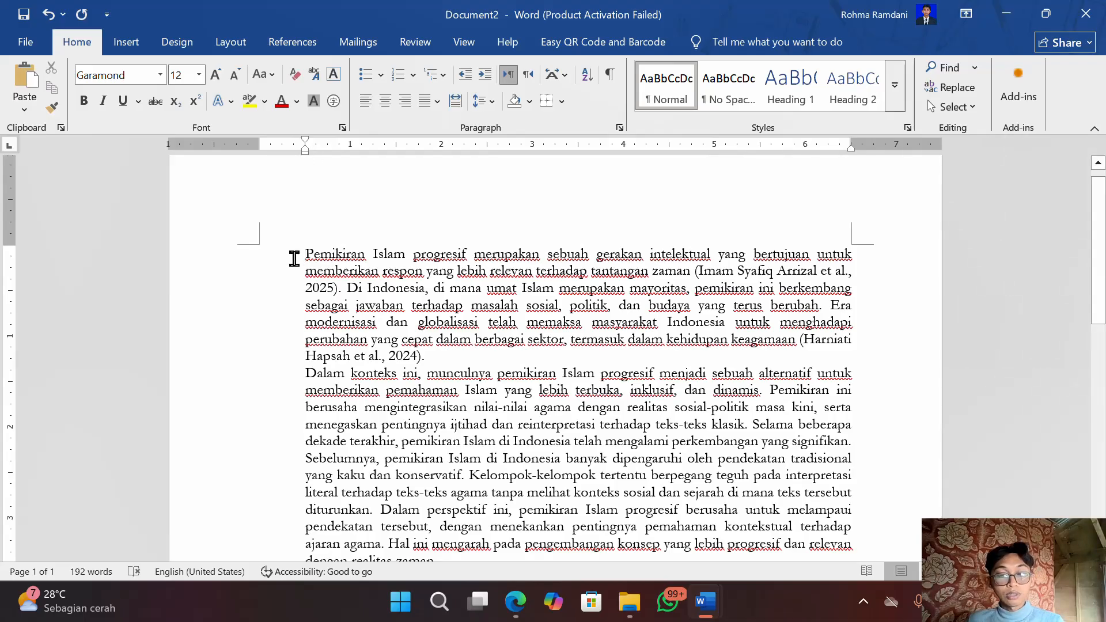
Move the first-line indent of both paragraphs to the 1-inch ruler mark and back to the 0.5-inch mark.
left_click_drag(293, 259, 442, 499)
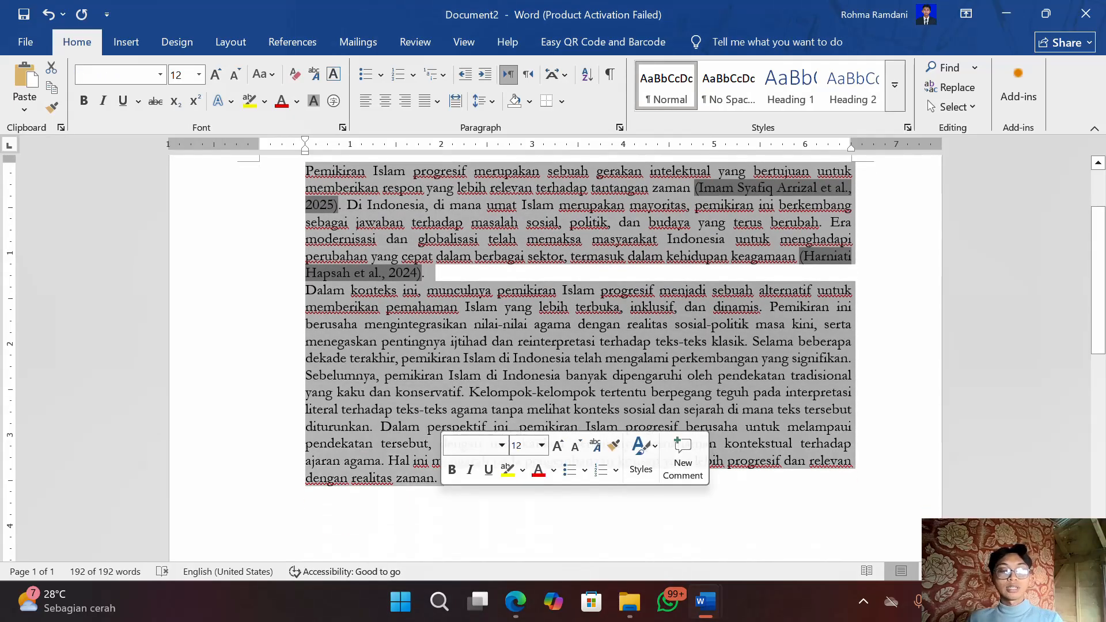
scroll(365, 357, "up", 2)
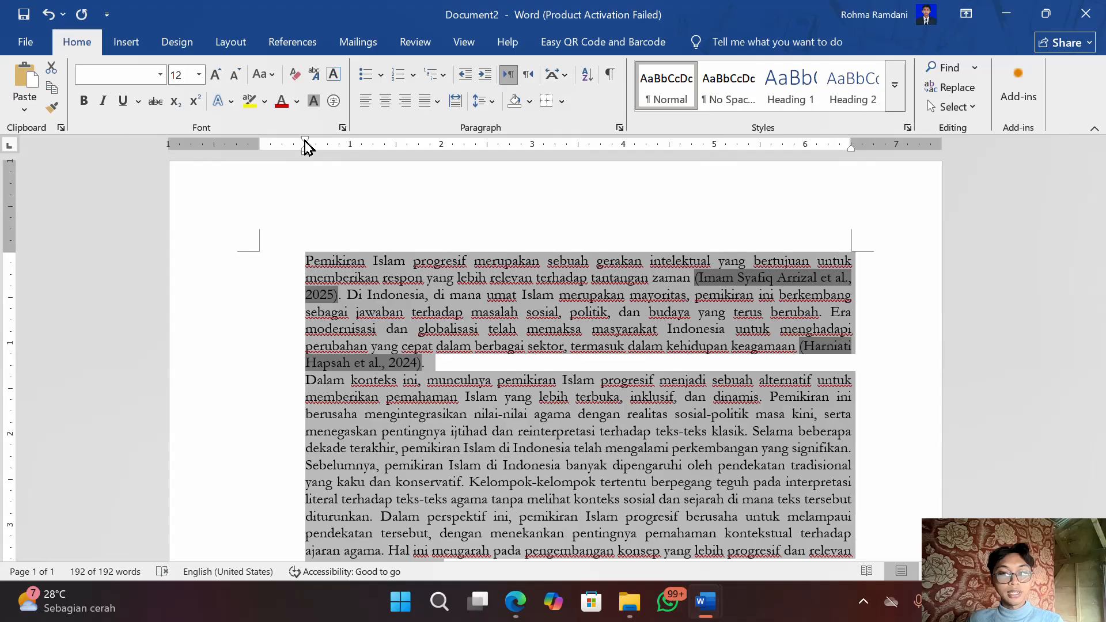
left_click_drag(305, 142, 351, 145)
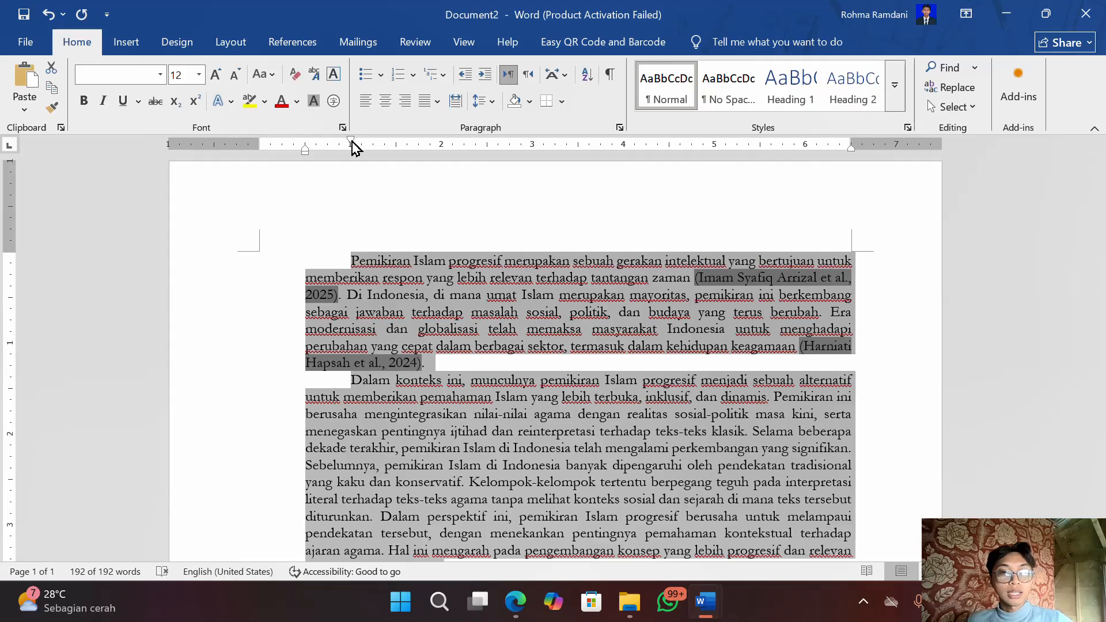
left_click_drag(351, 144, 306, 144)
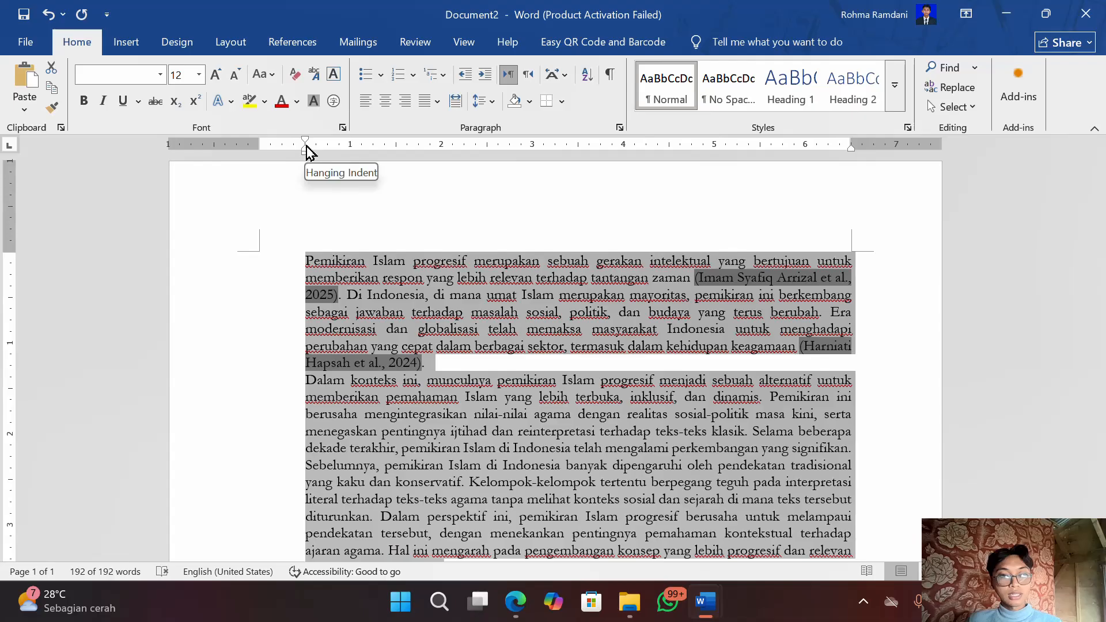
Try a hanging indent at about the 1.1-inch ruler mark on both paragraphs, and undo it.
left_click_drag(307, 147, 363, 156)
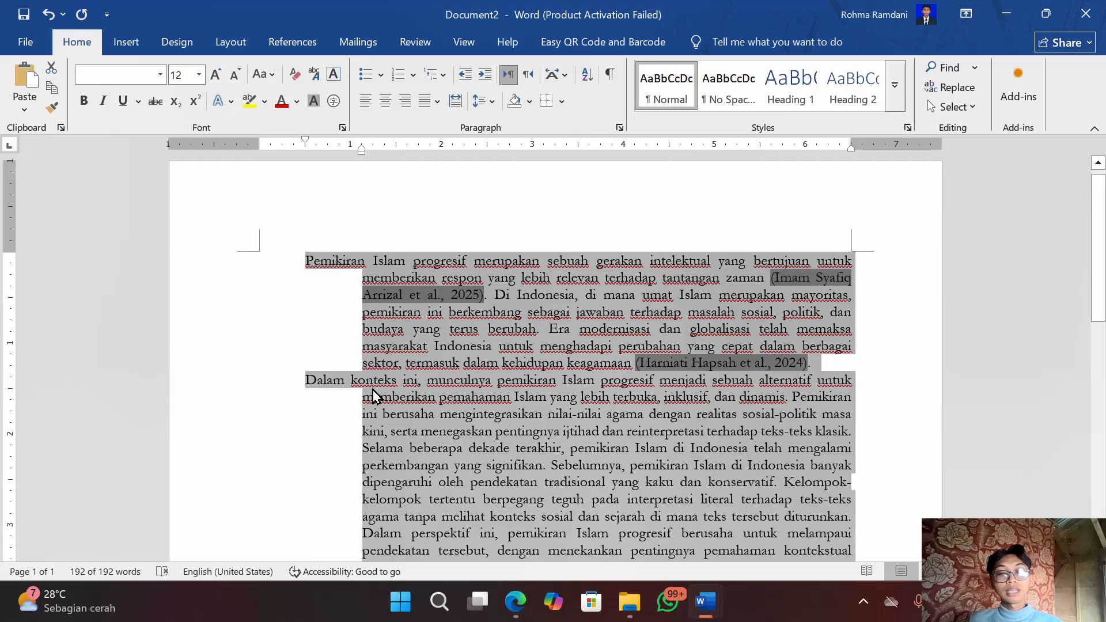
left_click_drag(379, 444, 381, 547)
scroll(353, 339, "up", 2)
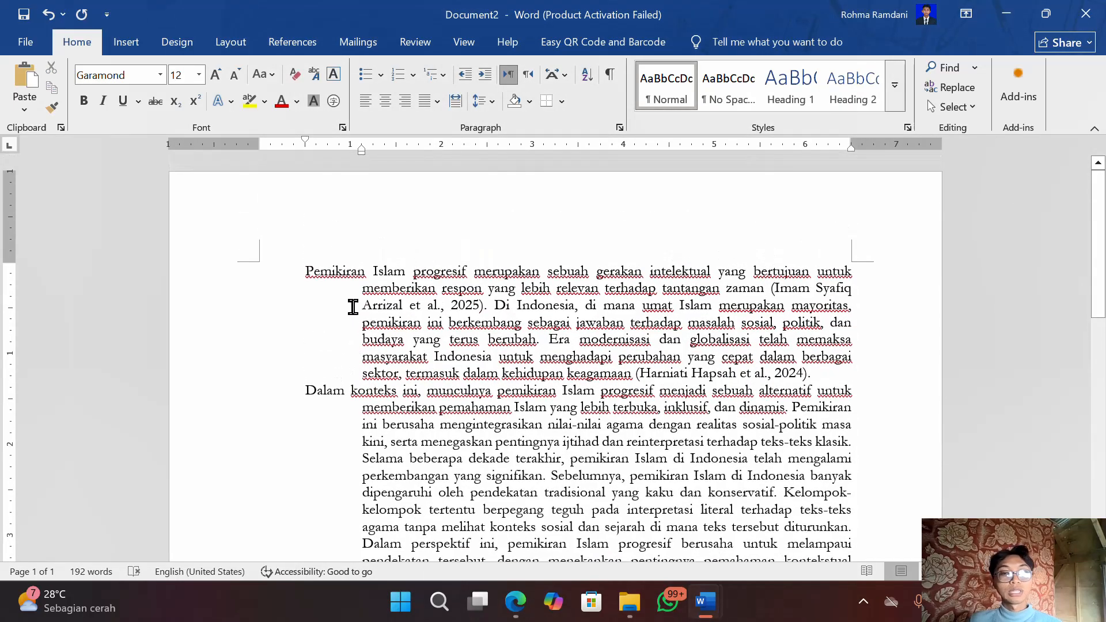
left_click(353, 305)
key("ctrl+z")
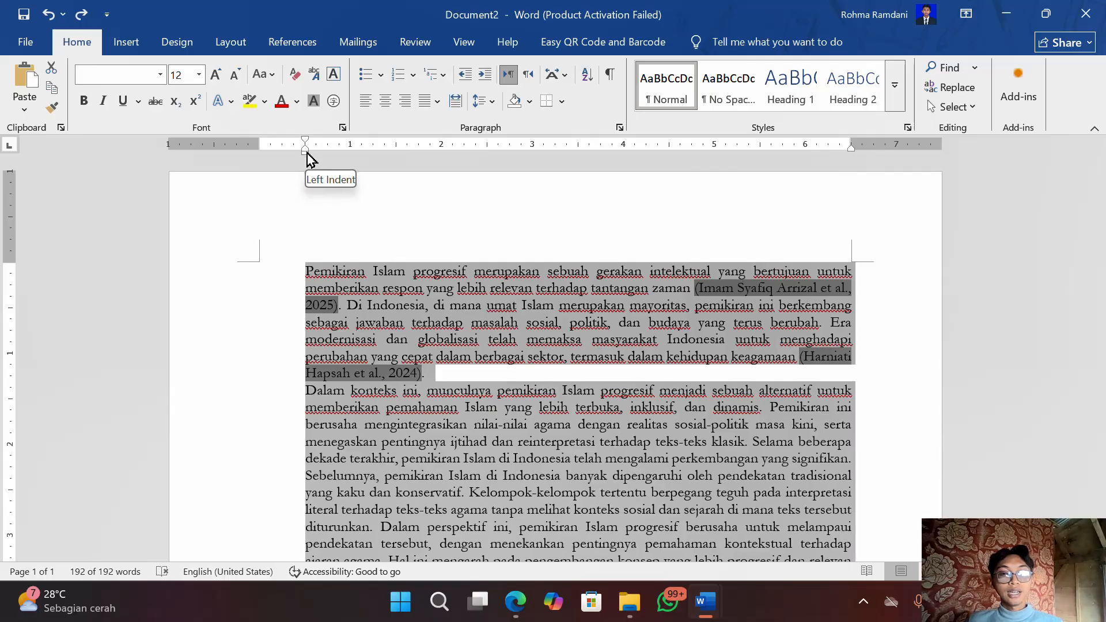
Shift the left indent of both paragraphs to the 1-inch ruler mark.
mouse_move(307, 153)
left_mouse_down()
mouse_move(407, 158)
mouse_move(340, 156)
left_mouse_up()
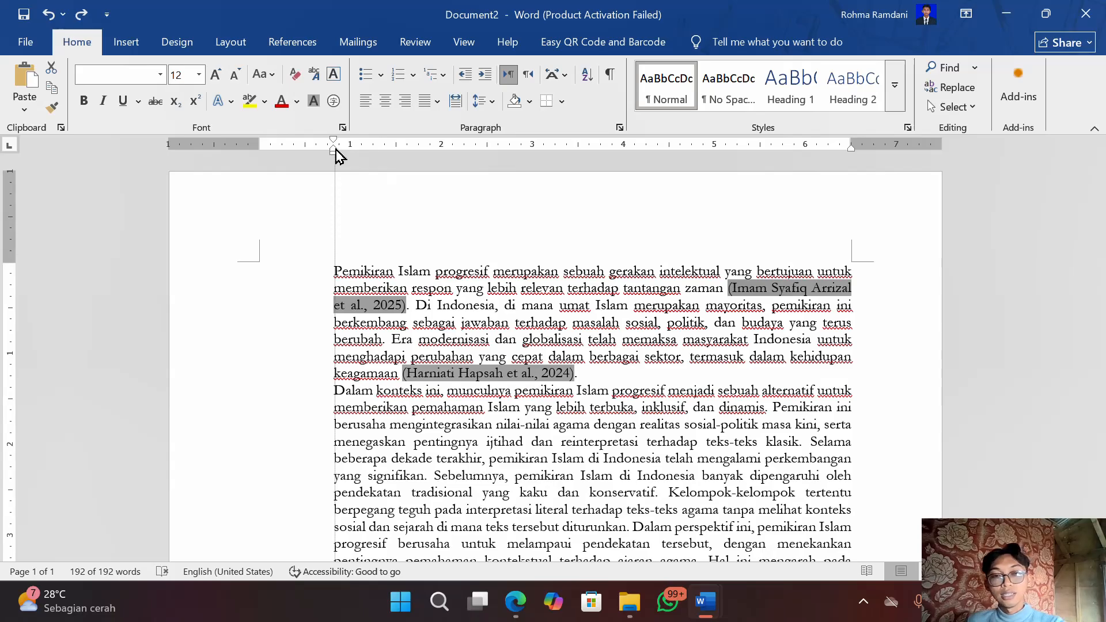
left_click_drag(338, 155, 387, 155)
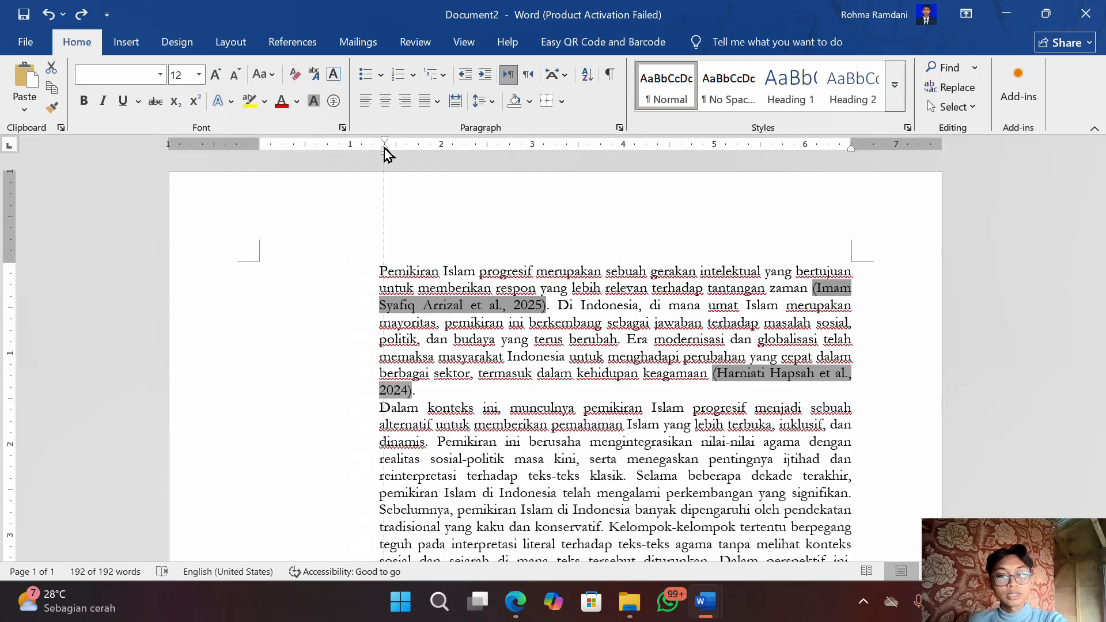
mouse_move(385, 153)
left_mouse_down()
mouse_move(442, 148)
mouse_move(351, 148)
left_mouse_up()
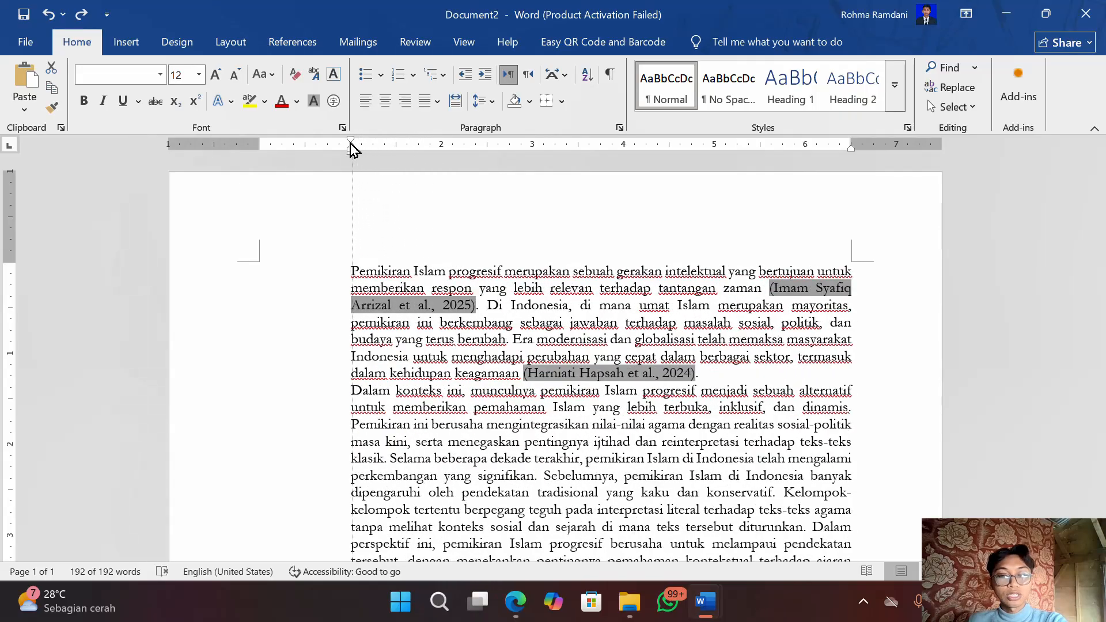
key("ctrl+a")
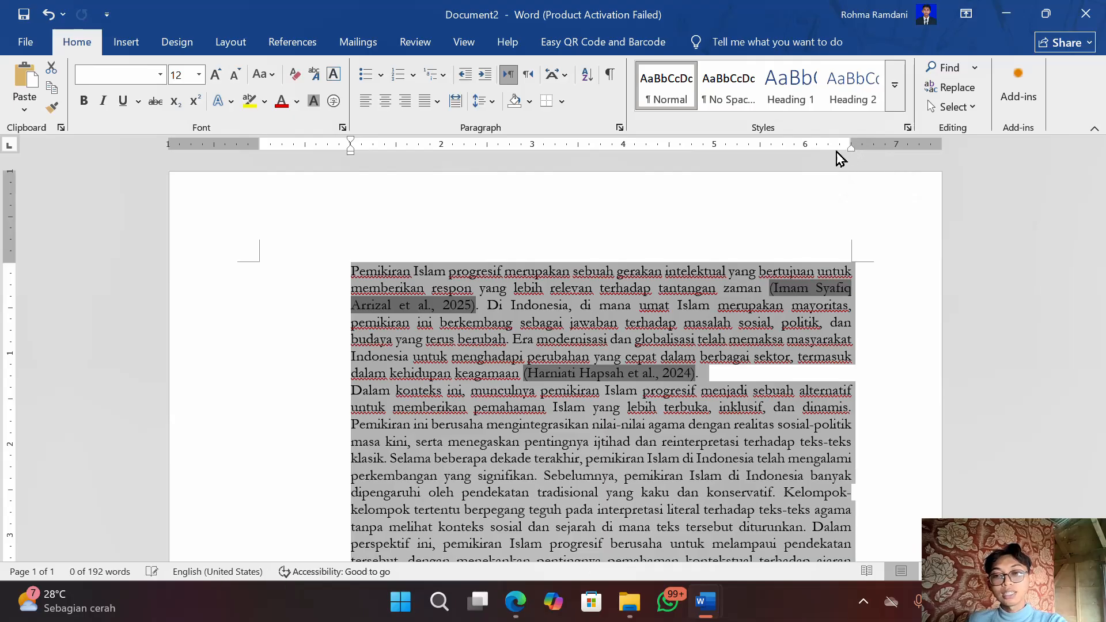
Increase the left indent of the entire text by four levels, to the 3-inch ruler mark.
mouse_move(851, 148)
left_mouse_down()
mouse_move(755, 154)
mouse_move(851, 148)
left_mouse_up()
key("ctrl+a")
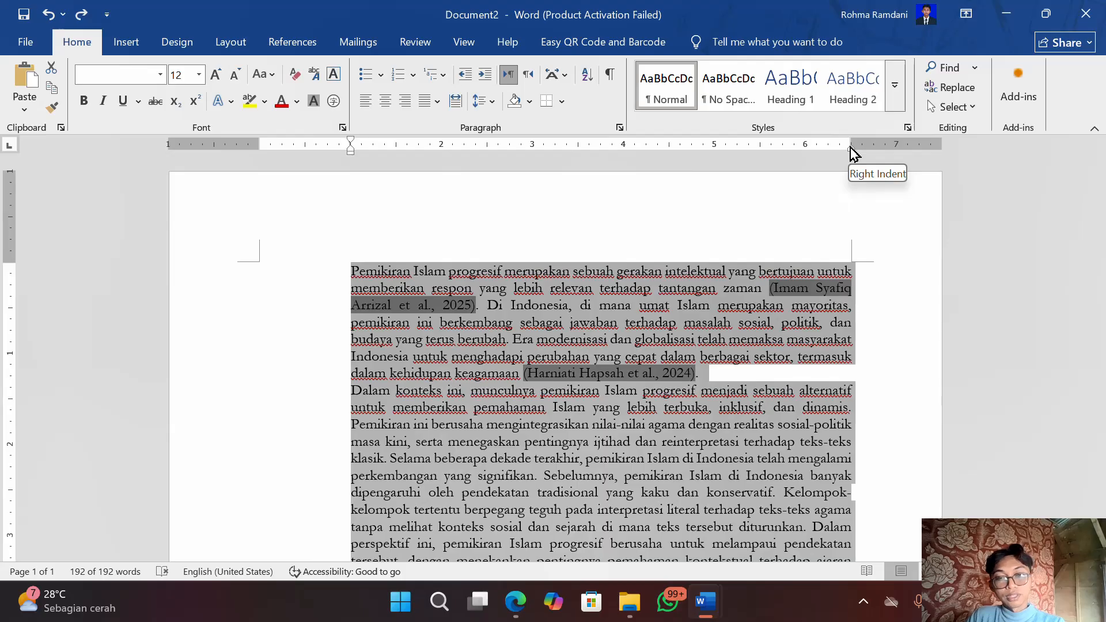
key("ctrl+m")
key("ctrl+m")
key("ctrl+m")
key("ctrl+m")
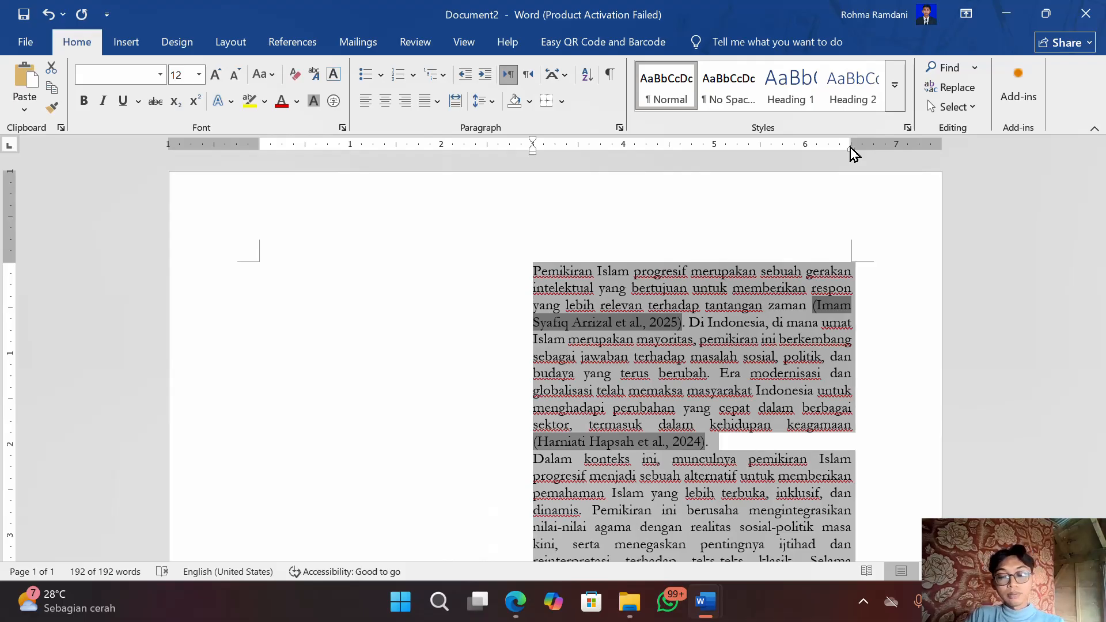
Decrease the left indent of the entire text by five levels, to the 0.5-inch ruler mark.
key("ctrl+shift+m")
key("ctrl+shift+m")
key("ctrl+shift+m")
key("ctrl+shift+m")
key("ctrl+shift+m")
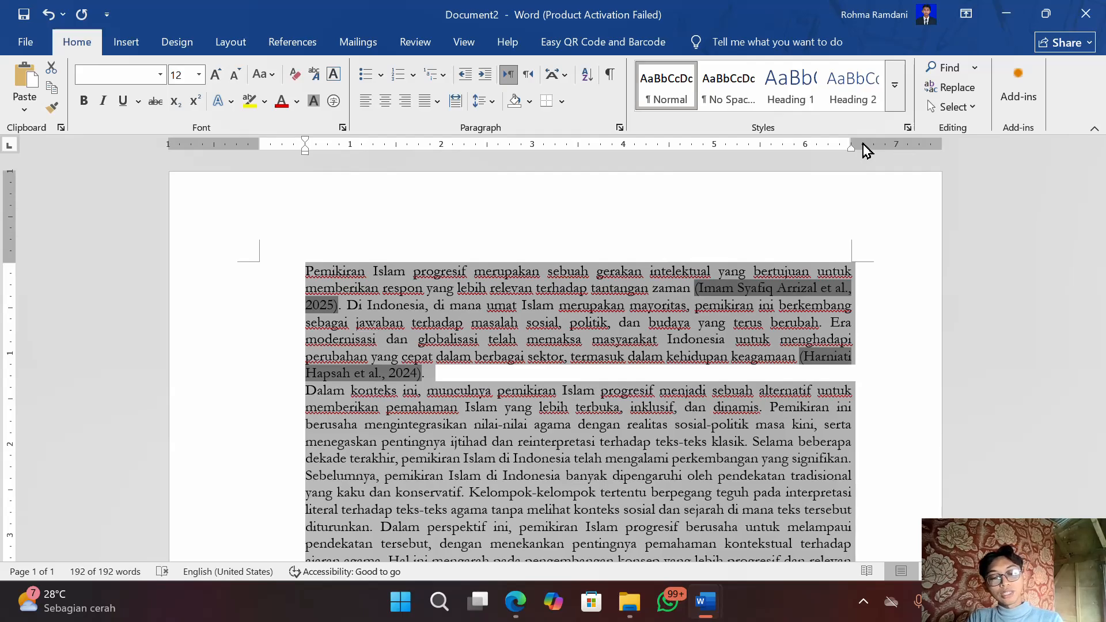
Apply a hanging indent of three levels to both paragraphs, and reduce it by three levels again.
key("ctrl+t")
key("ctrl+t")
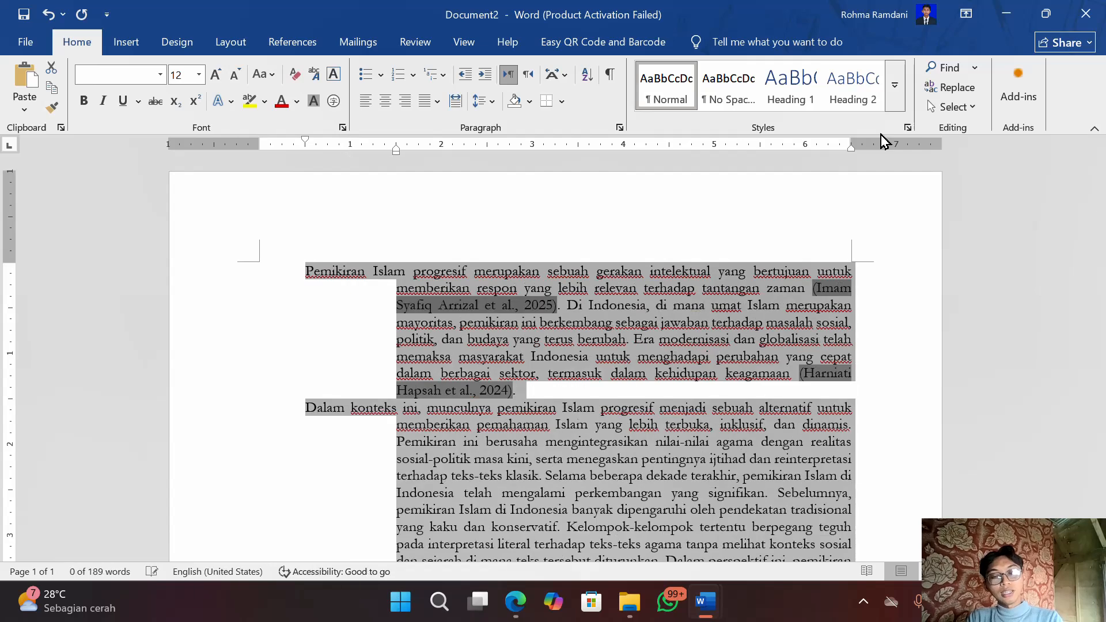
key("ctrl+t")
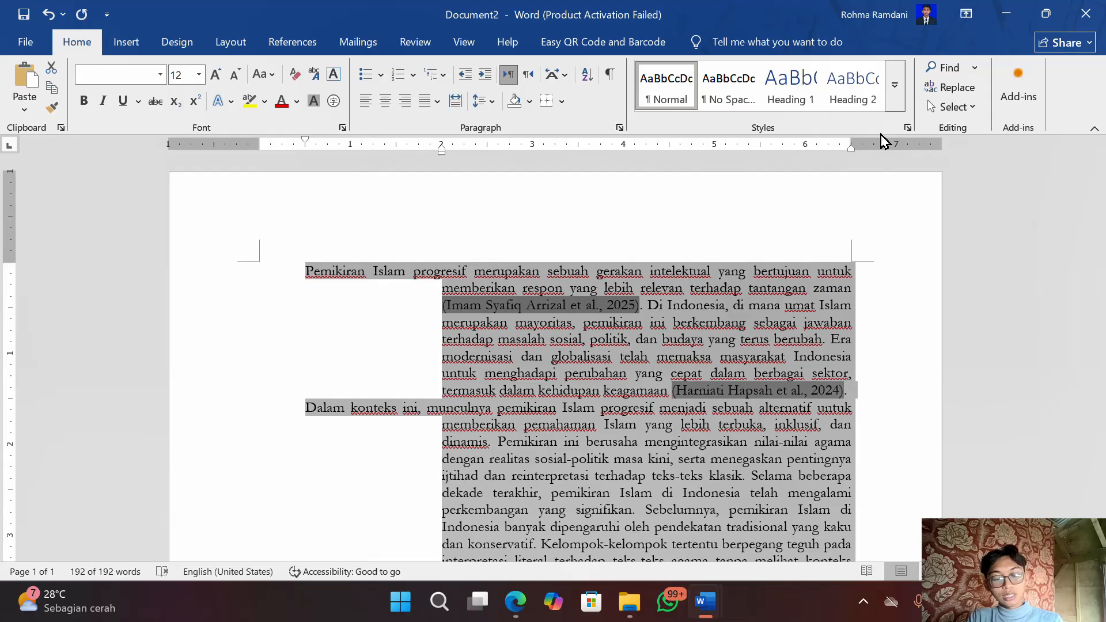
key("ctrl+shift+t")
key("ctrl+shift+t")
key("ctrl+shift+t")
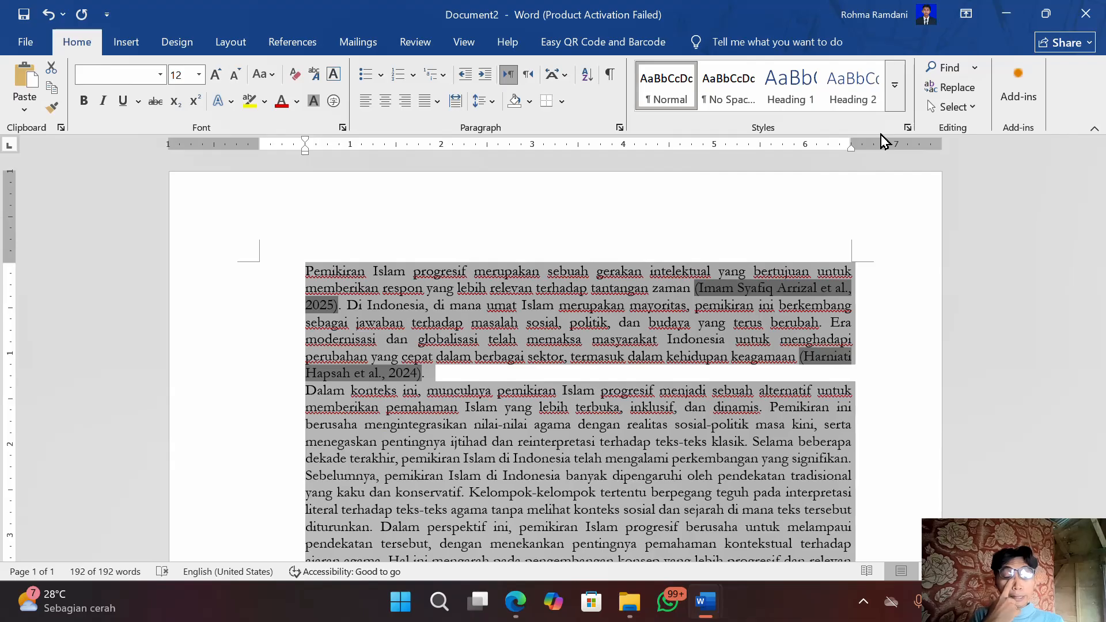
Increase the left indent of both paragraphs by six levels, to the 3.5-inch ruler mark.
key("ctrl+m")
key("ctrl+m")
key("ctrl+m")
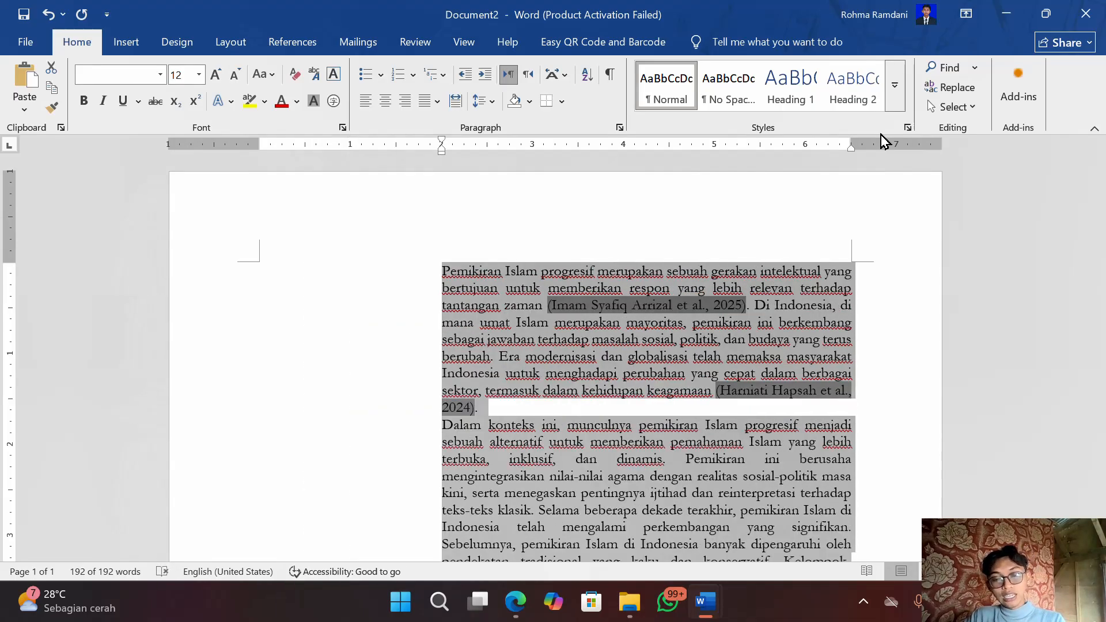
key("ctrl+m")
key("ctrl+m")
key("ctrl+m")
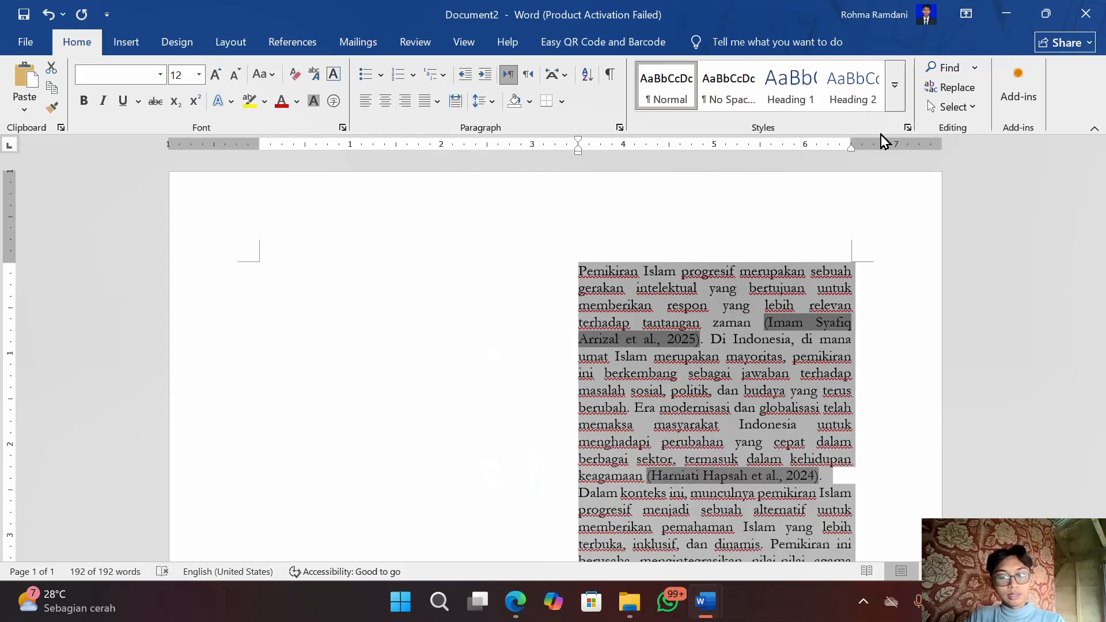
Undo the last six left-indent increases on both paragraphs.
key("ctrl+z")
key("ctrl+z")
key("ctrl+z")
key("ctrl+z")
key("ctrl+z")
key("ctrl+z")
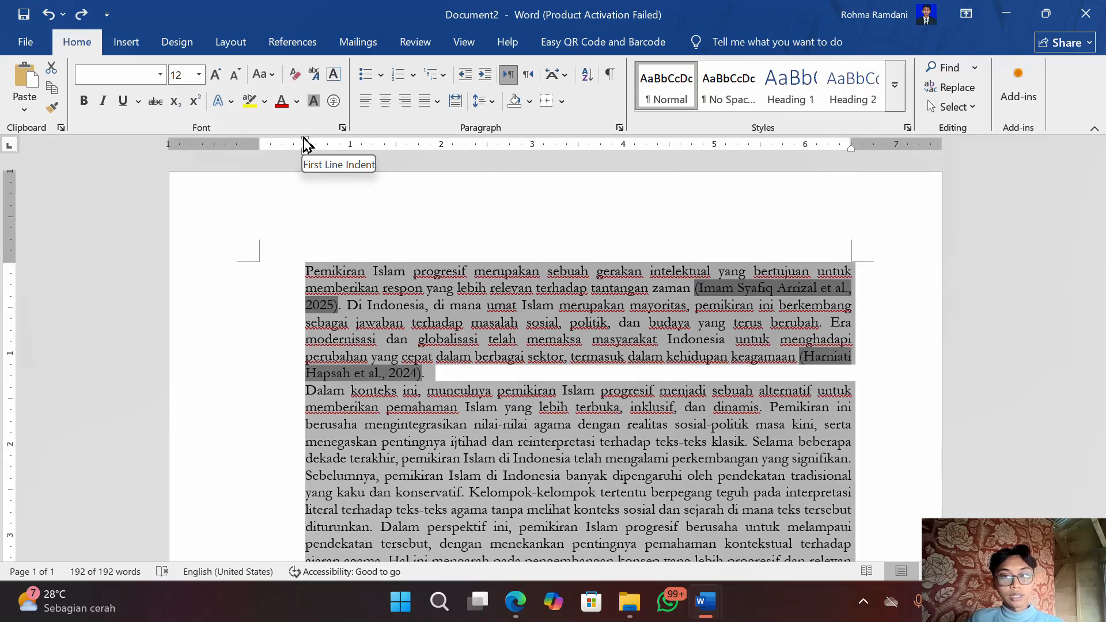
Set the first-line indent of both paragraphs to the 1-inch ruler mark and select the whole document.
left_click_drag(305, 144, 350, 148)
key("ctrl+a")
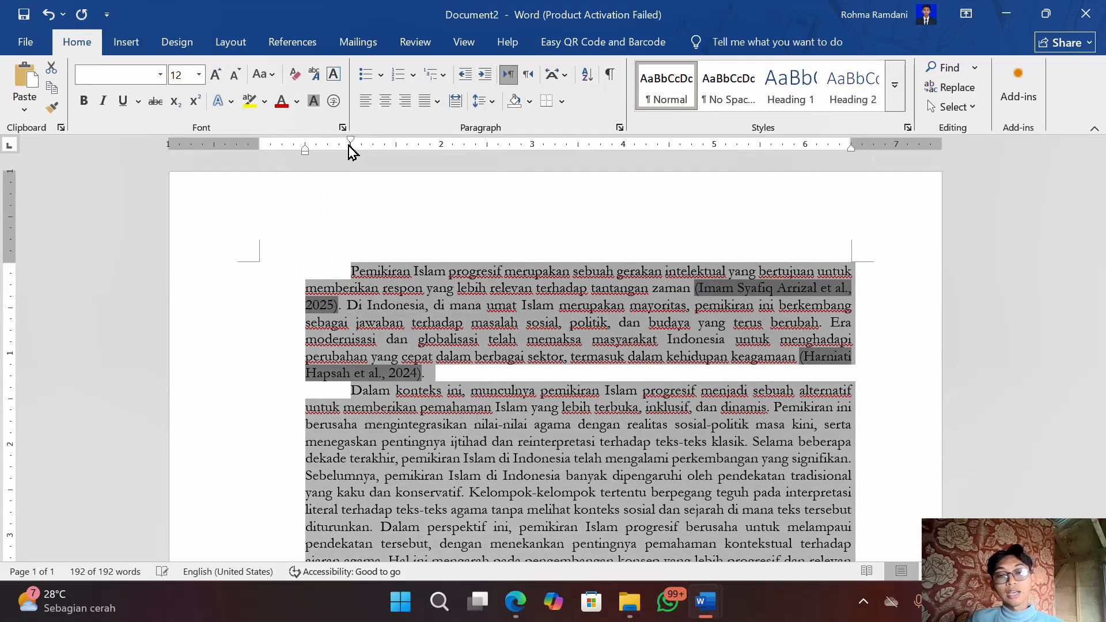